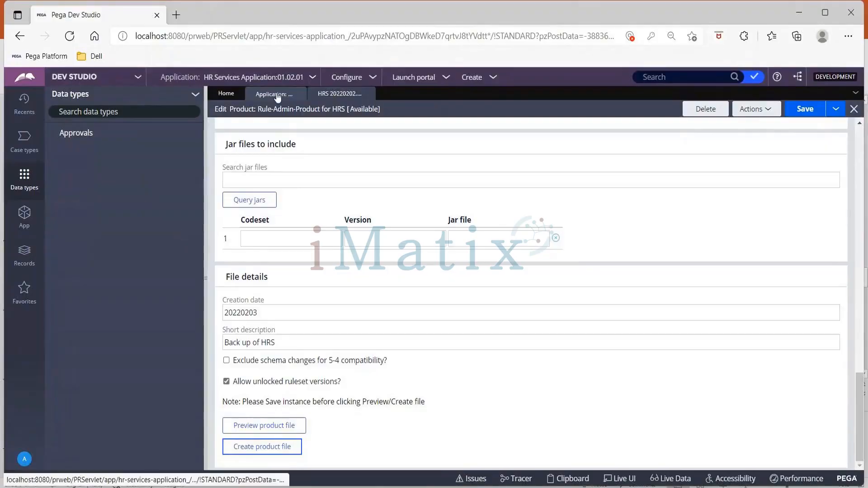
Step: Export the packaged HRS product as a product file named RAPGRS010101 and close the export progress window
{"action": "left_click", "coordinate": [277, 96]}
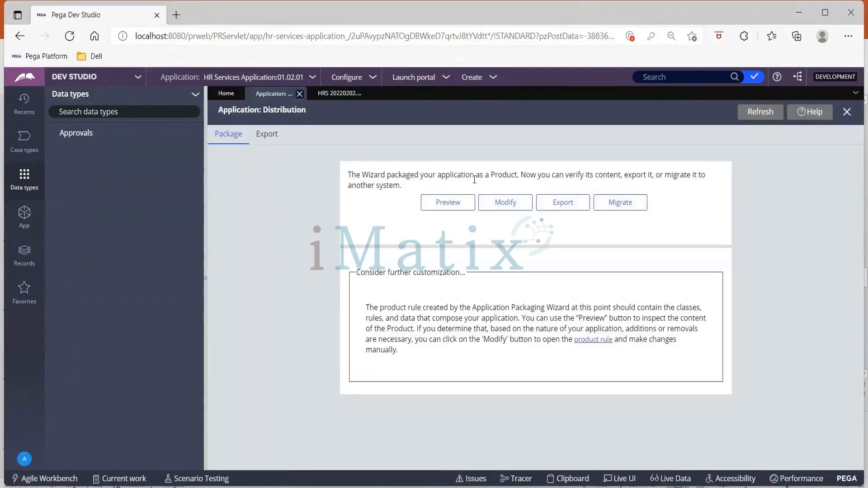
{"action": "left_click", "coordinate": [557, 207]}
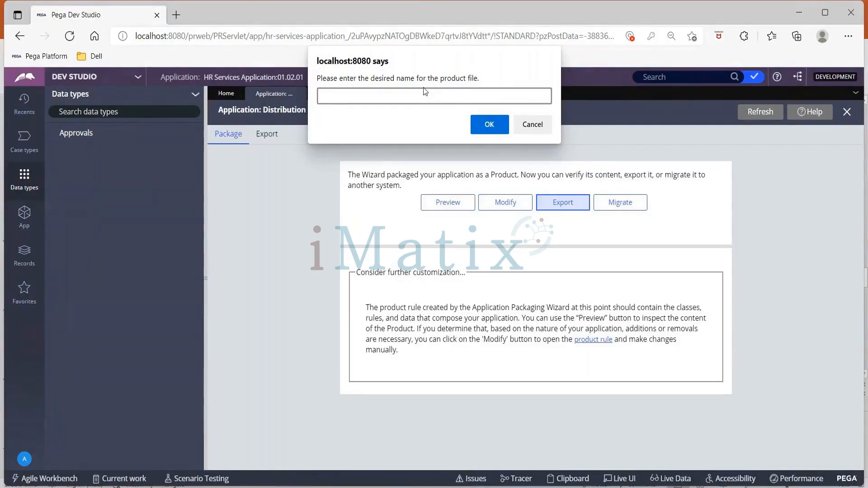
{"action": "type", "text": "RA"}
{"action": "key", "text": "BackSpace"}
{"action": "key", "text": "BackSpace"}
{"action": "type", "text": "RAPGRS010101"}
{"action": "left_click", "coordinate": [491, 124]}
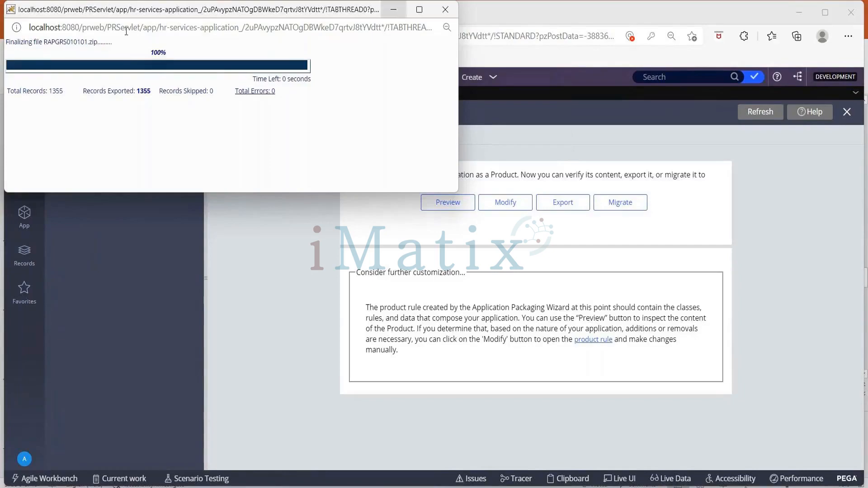
{"action": "left_click", "coordinate": [445, 14]}
Step: Open the Migrate wizard and select HRS as the product to migrate
{"action": "left_click", "coordinate": [550, 205]}
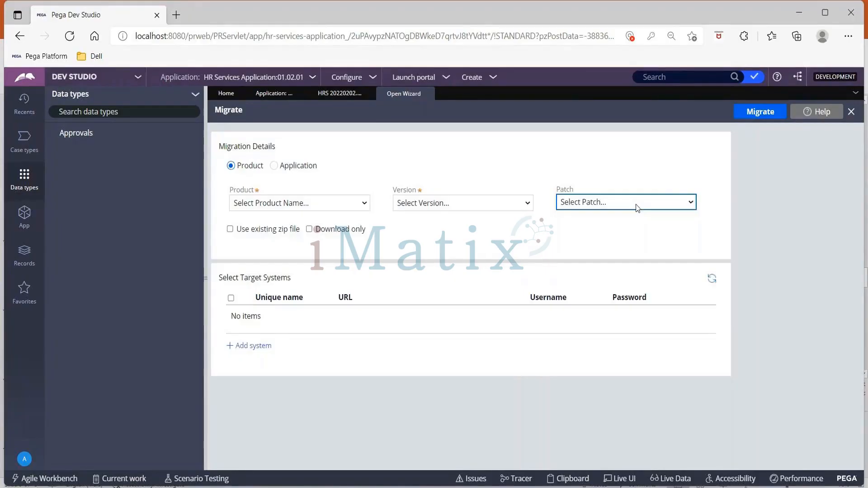
{"action": "left_click", "coordinate": [300, 204]}
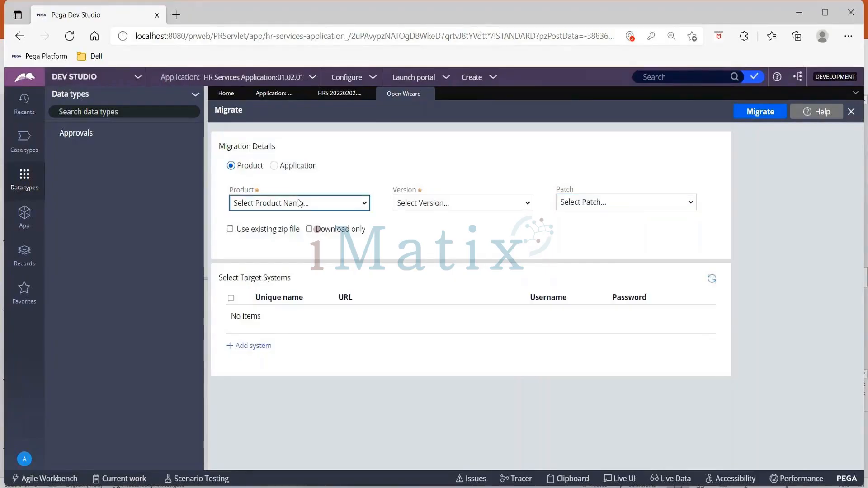
{"action": "left_click", "coordinate": [297, 231]}
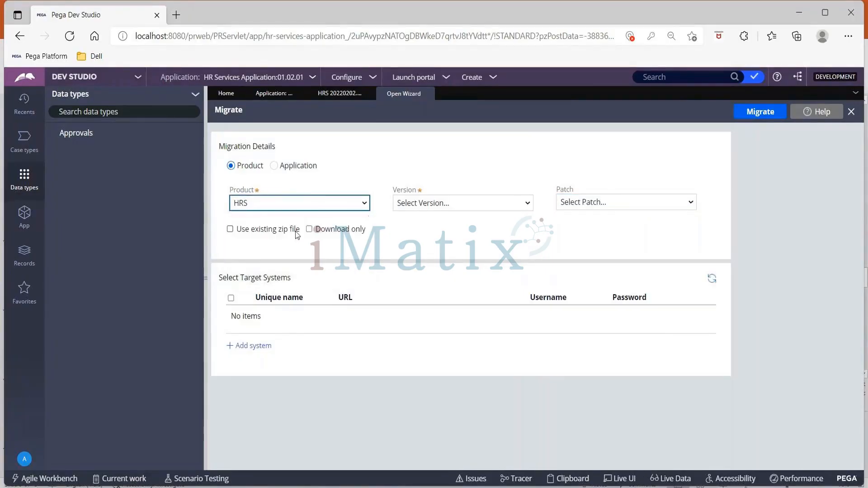
Step: Select version 20220202.221414 for the HRS product in the Migrate wizard
{"action": "left_click", "coordinate": [441, 208]}
{"action": "left_click", "coordinate": [440, 207]}
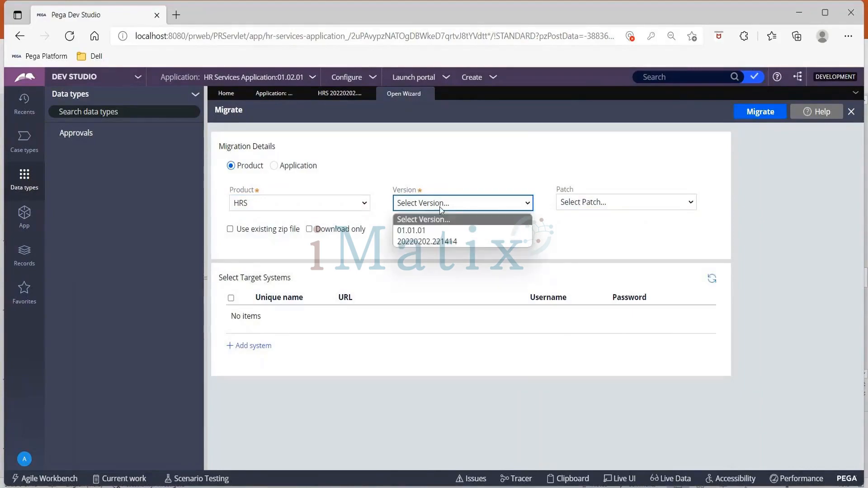
{"action": "left_click", "coordinate": [437, 242]}
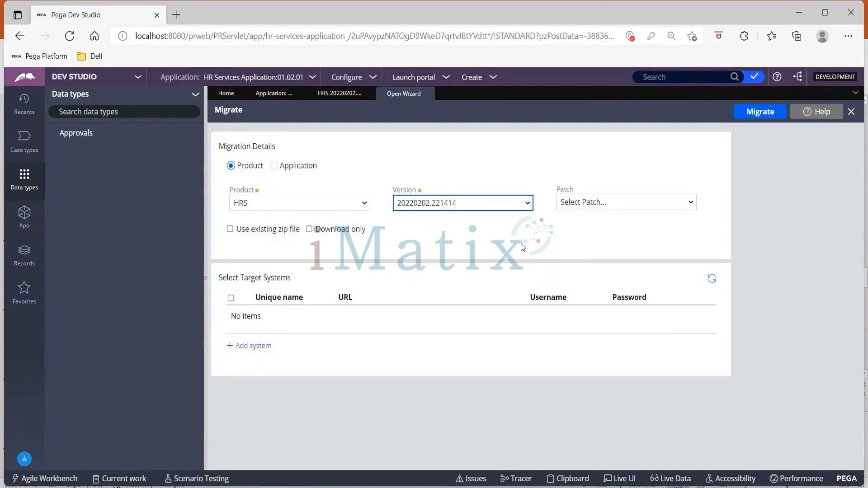
{"action": "left_click", "coordinate": [559, 205]}
{"action": "left_click", "coordinate": [560, 206]}
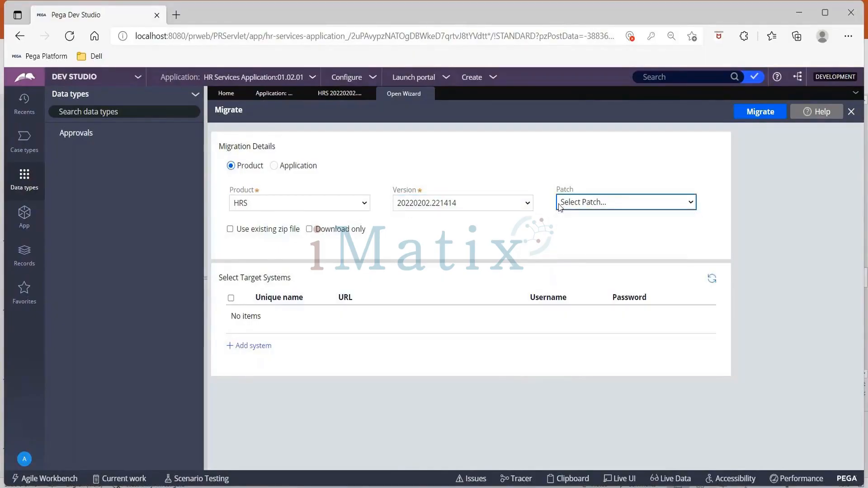
Step: Review the contents of the HRS product rule, then return to the Migrate wizard
{"action": "left_click", "coordinate": [338, 95]}
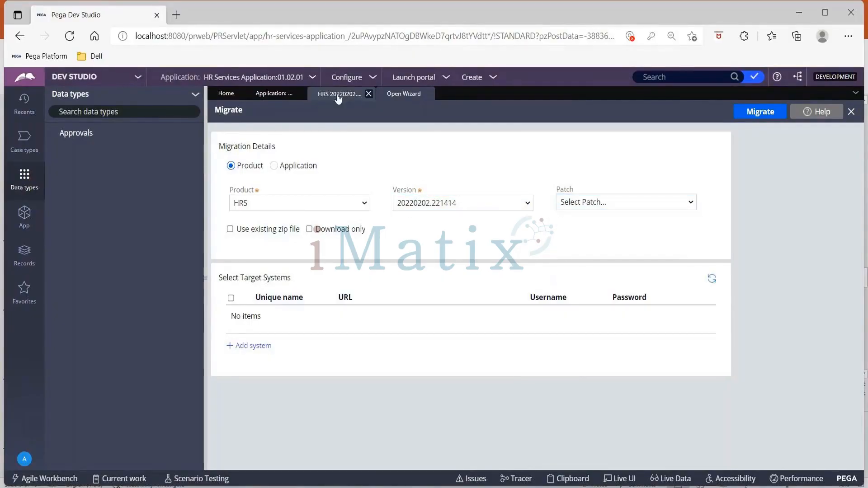
{"action": "scroll", "coordinate": [326, 162], "scroll_direction": "up", "scroll_amount": 5}
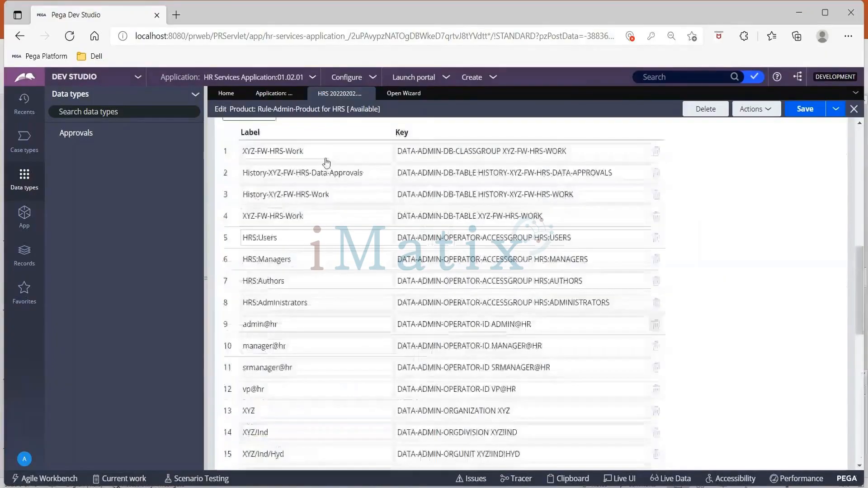
{"action": "scroll", "coordinate": [327, 162], "scroll_direction": "up", "scroll_amount": 10}
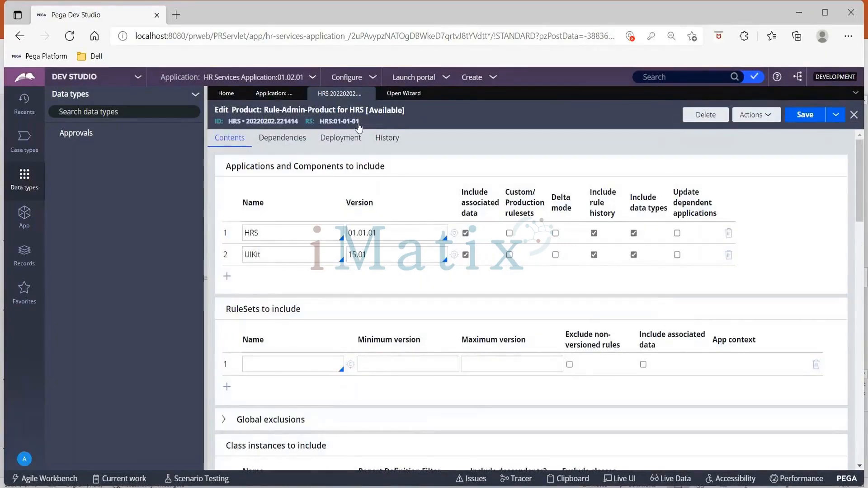
{"action": "left_click", "coordinate": [403, 93]}
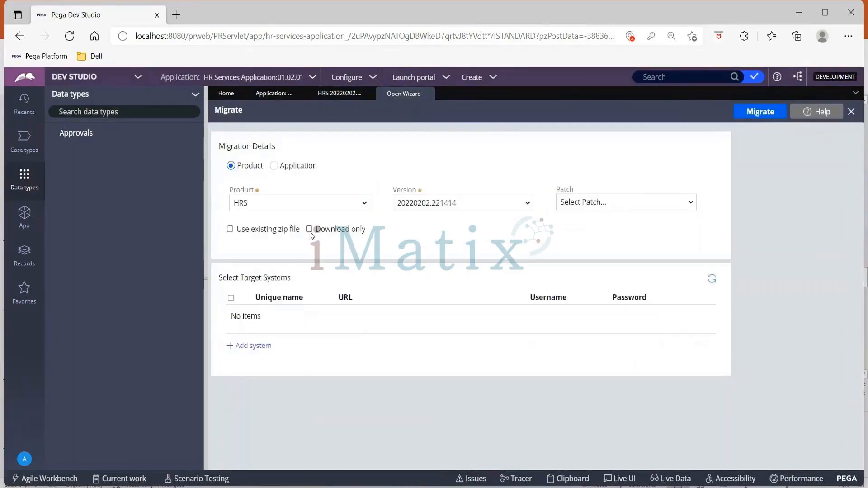
Step: Add two target system rows to the migration's target systems list
{"action": "left_click", "coordinate": [257, 348]}
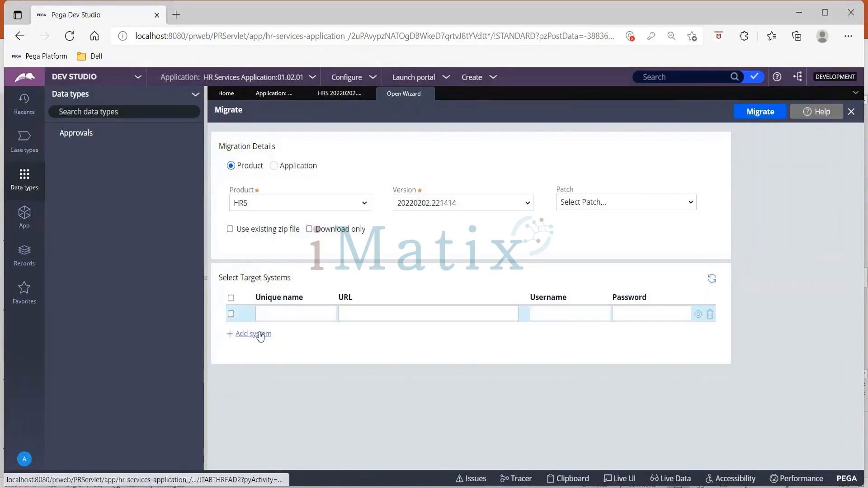
{"action": "left_click", "coordinate": [259, 335]}
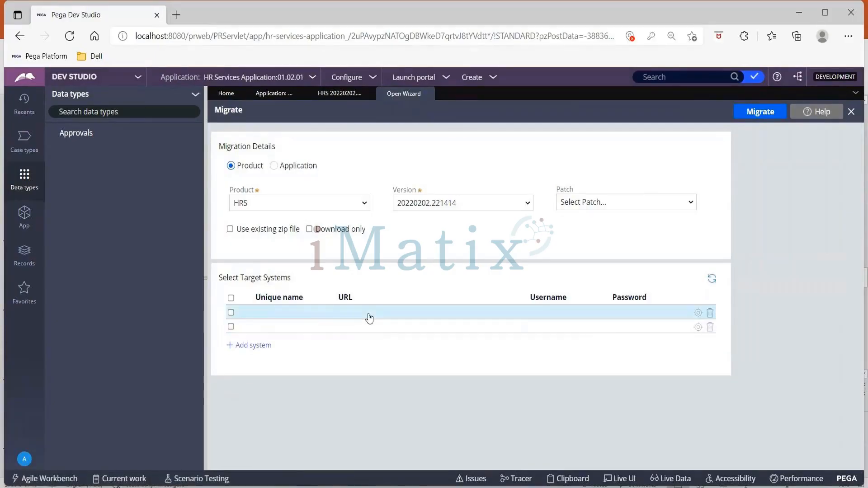
{"action": "left_click", "coordinate": [231, 313]}
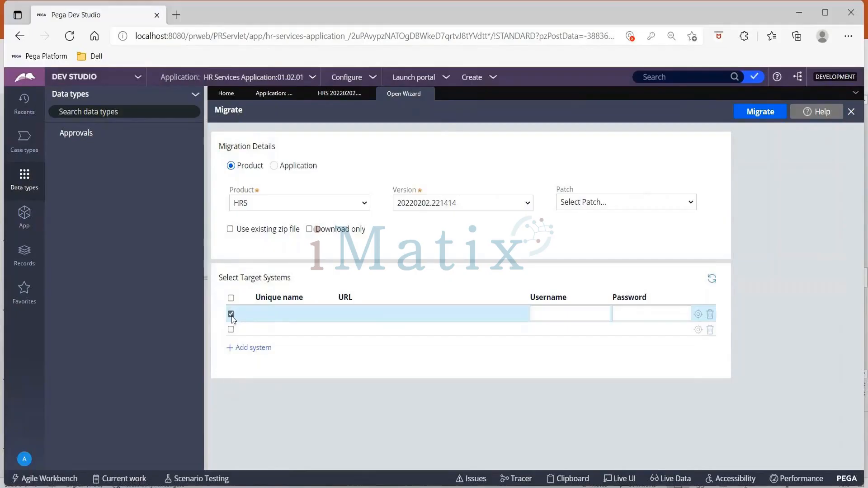
{"action": "left_click", "coordinate": [232, 314]}
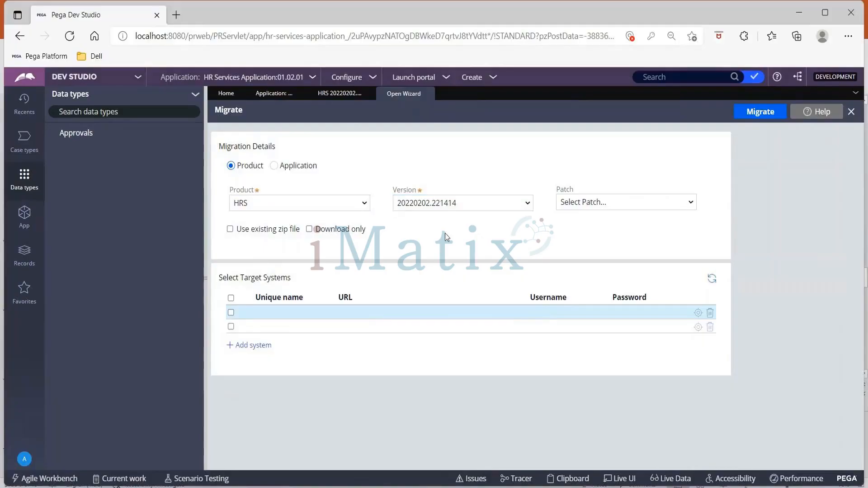
Step: Open the application Import wizard from the distribution options
{"action": "left_click", "coordinate": [274, 94]}
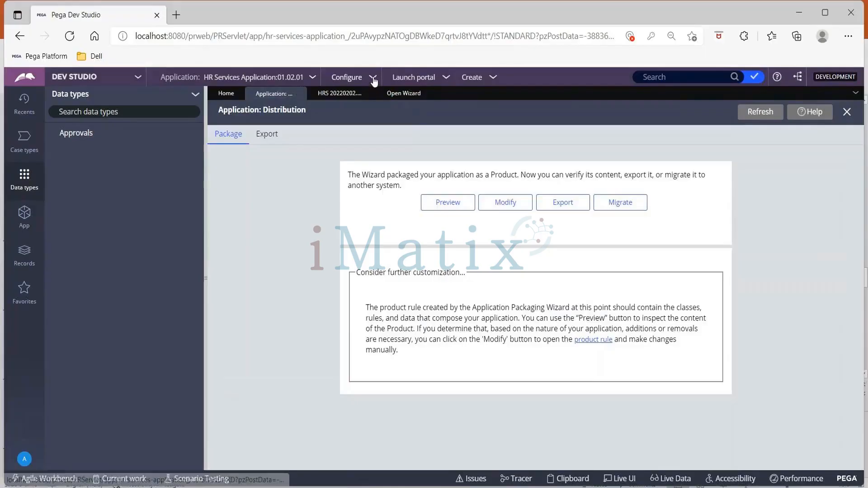
{"action": "left_click", "coordinate": [372, 79]}
{"action": "mouse_move", "coordinate": [368, 108]}
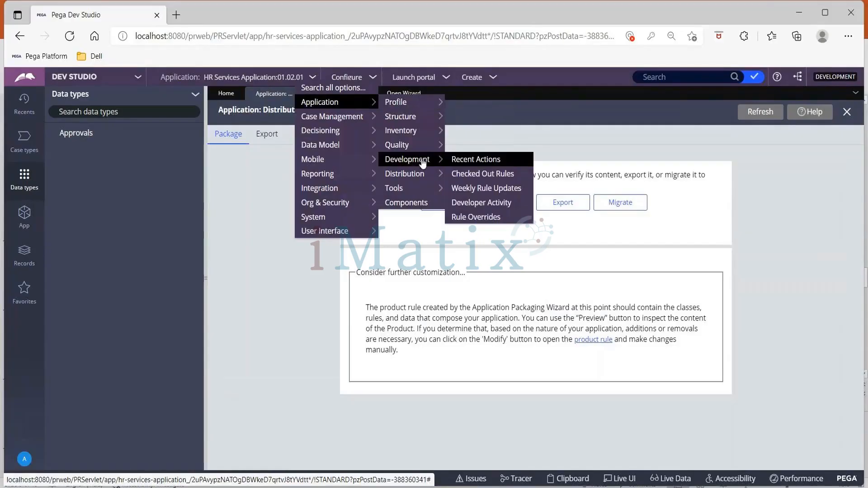
{"action": "mouse_move", "coordinate": [423, 176]}
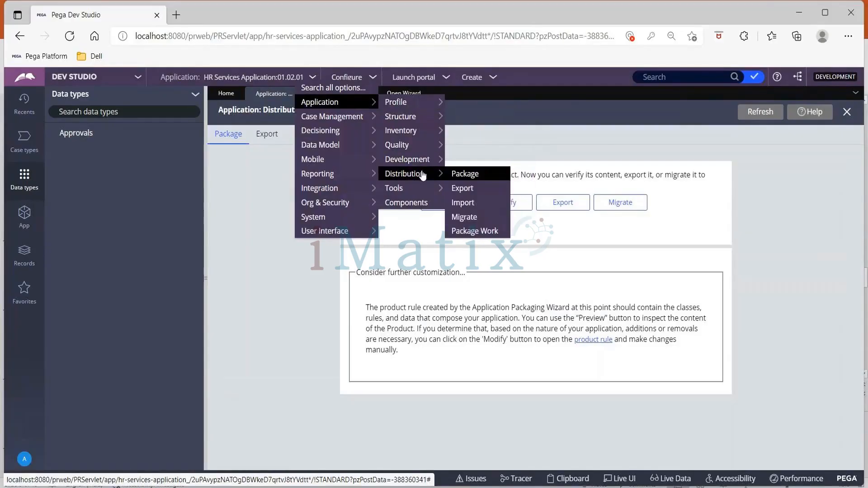
{"action": "left_click", "coordinate": [475, 205]}
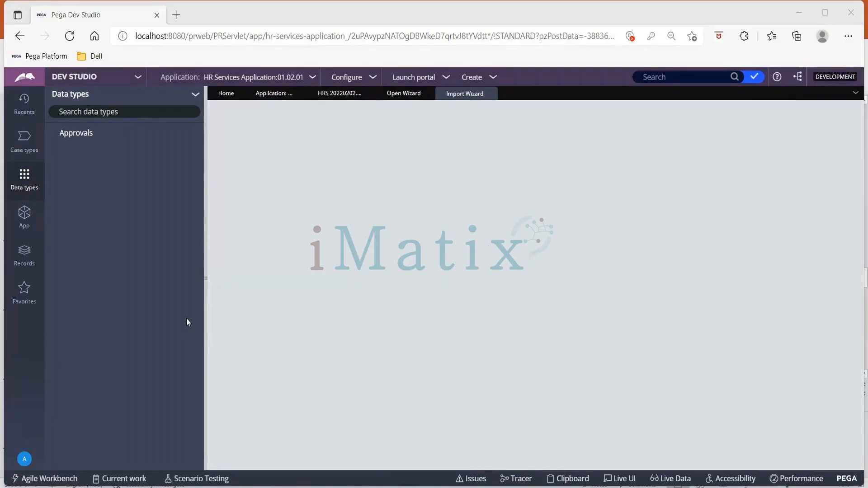
Step: Choose the local file HRSV1010101.zip for import, accept the overwrite notice, and continue to the file information page
{"action": "left_click", "coordinate": [170, 449]}
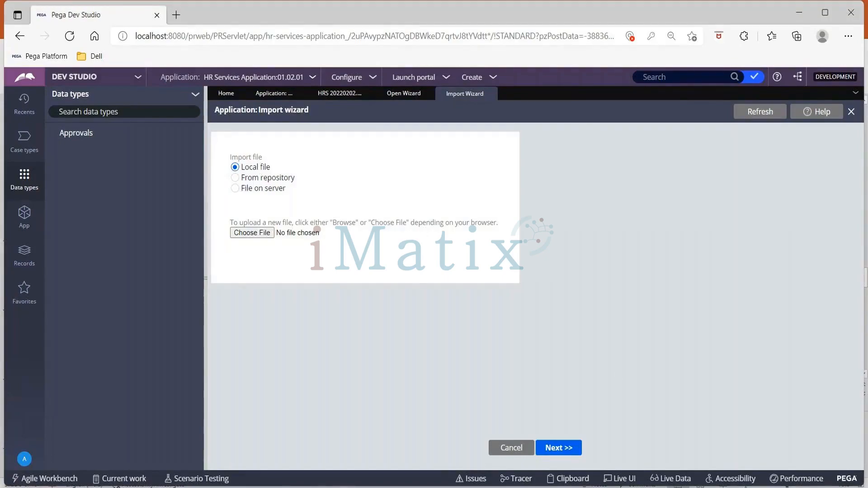
{"action": "left_click", "coordinate": [252, 233]}
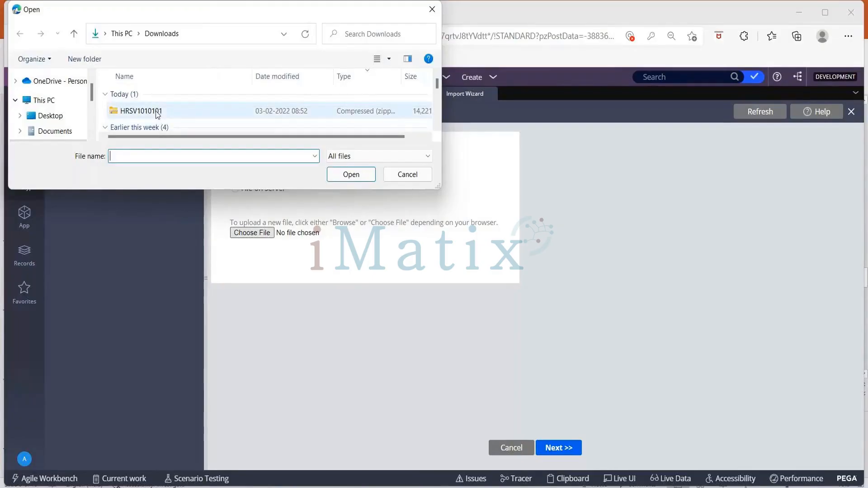
{"action": "double_click", "coordinate": [199, 109]}
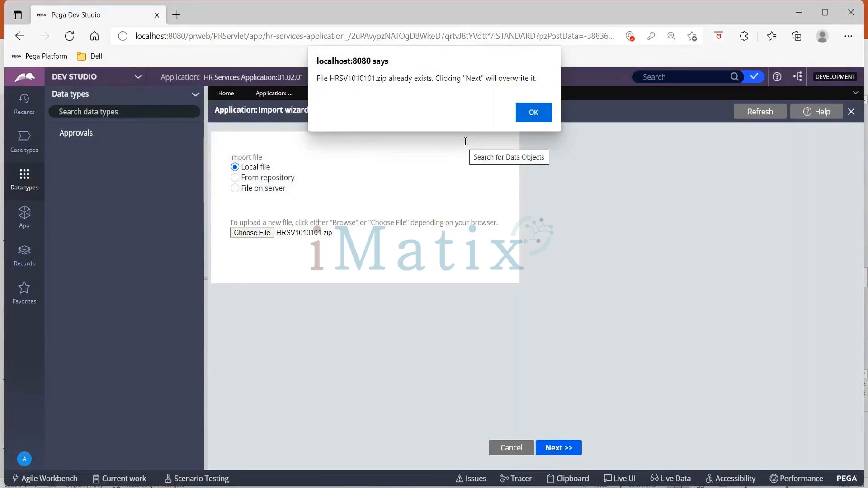
{"action": "left_click", "coordinate": [534, 114]}
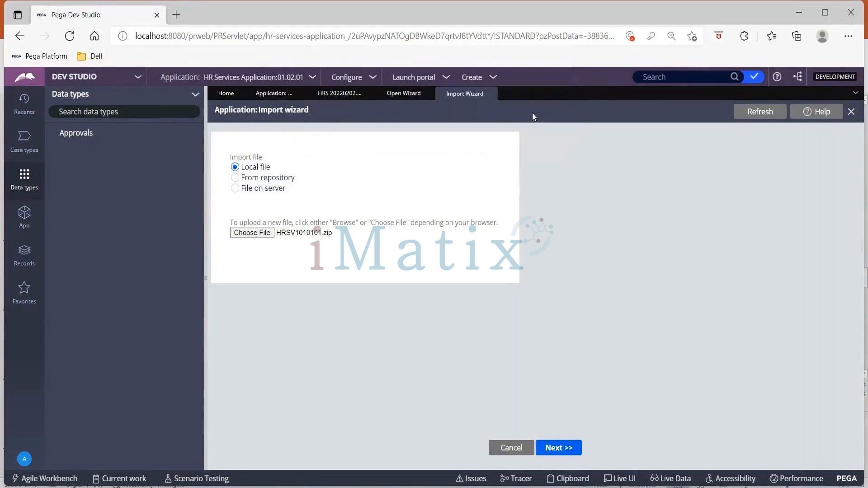
{"action": "left_click", "coordinate": [566, 449]}
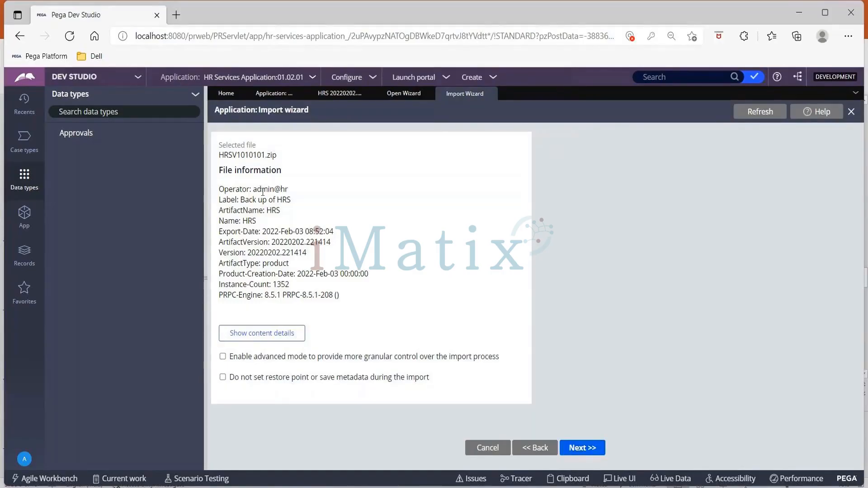
Step: Compare the import file's operator, label and instance count with the HRS product rule's file details
{"action": "left_click_drag", "start_coordinate": [254, 189], "coordinate": [316, 191]}
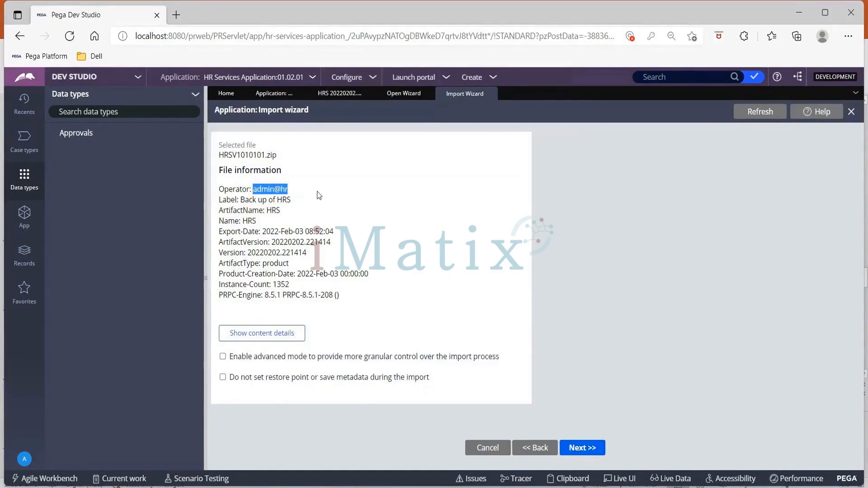
{"action": "left_click_drag", "start_coordinate": [241, 200], "coordinate": [298, 201]}
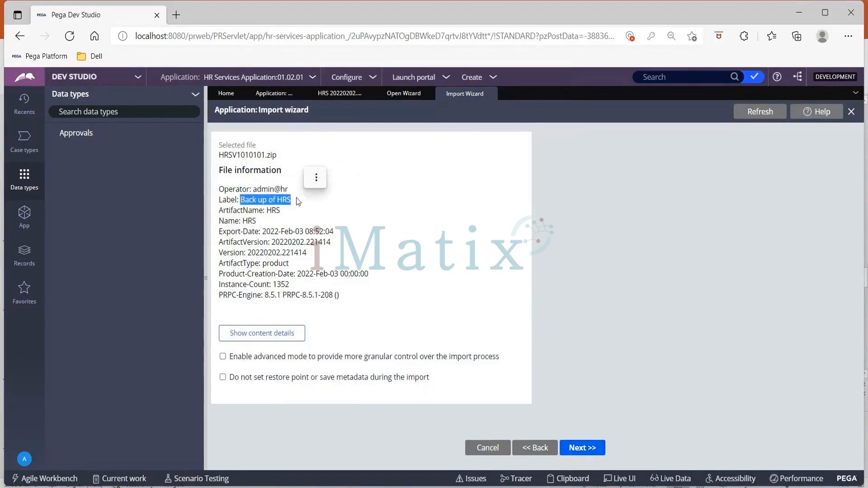
{"action": "left_click", "coordinate": [346, 93]}
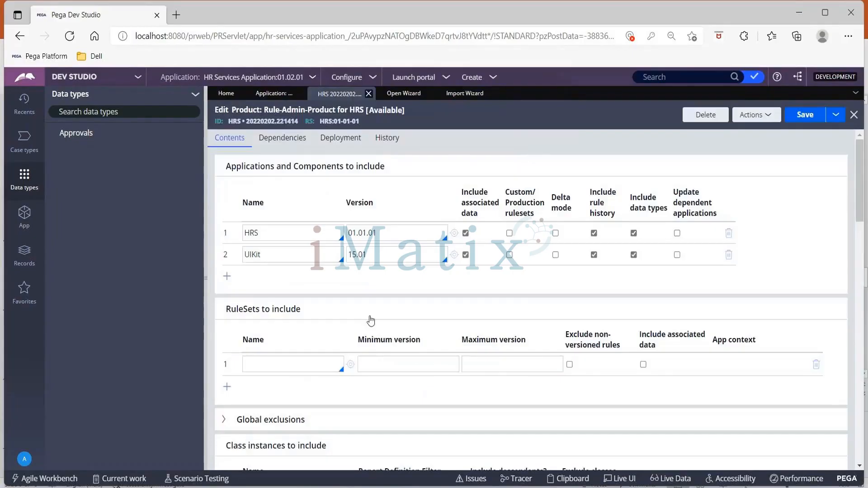
{"action": "scroll", "coordinate": [369, 319], "scroll_direction": "down", "scroll_amount": 10}
{"action": "scroll", "coordinate": [370, 317], "scroll_direction": "down", "scroll_amount": 3}
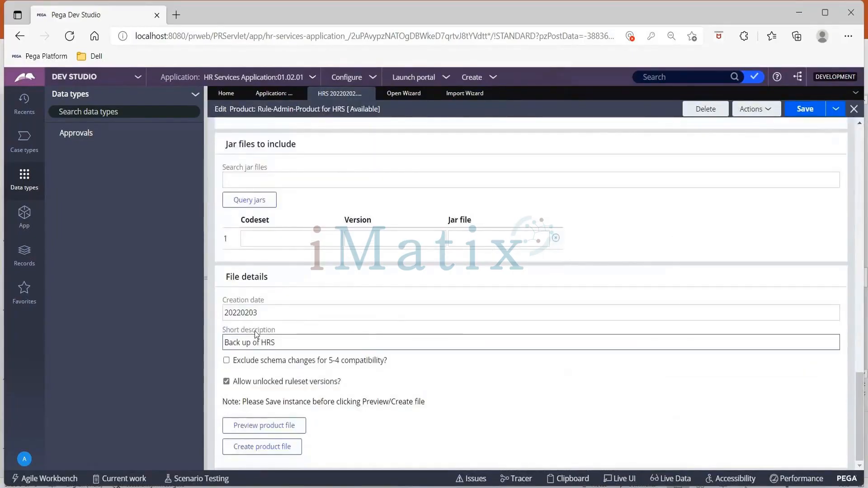
{"action": "left_click", "coordinate": [458, 96]}
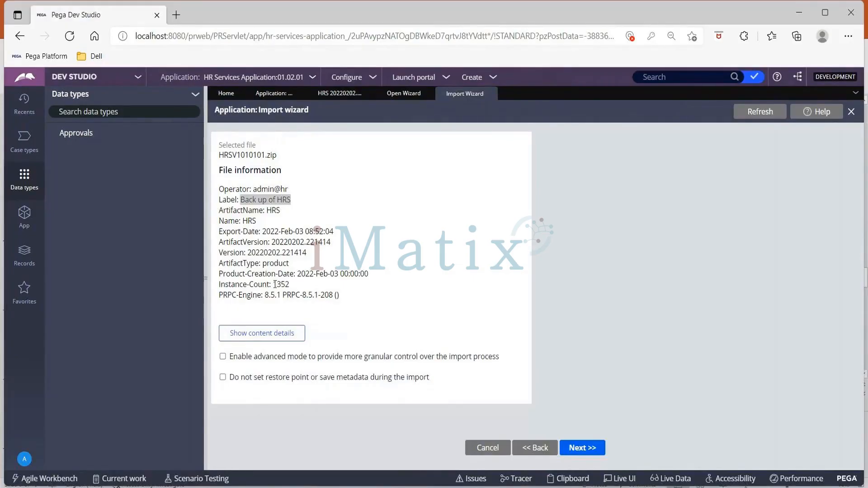
{"action": "left_click_drag", "start_coordinate": [273, 284], "coordinate": [290, 290]}
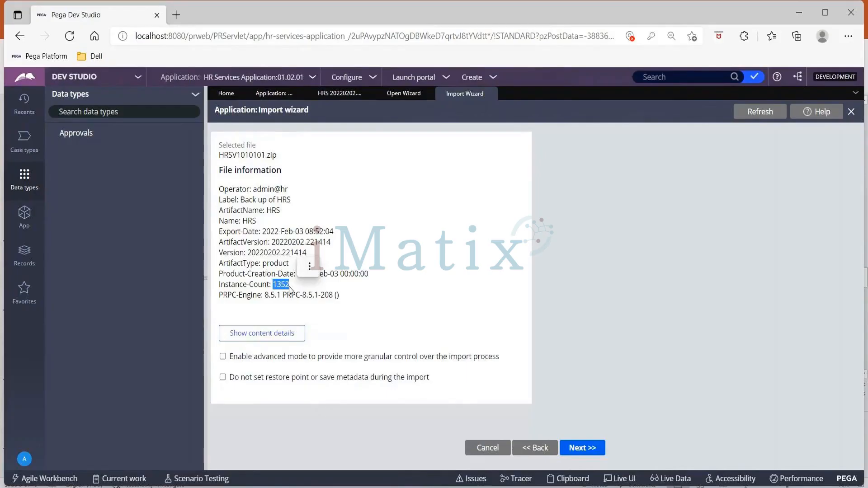
Step: Start the import and open the SysAdmin Product records list in the Records explorer
{"action": "left_click", "coordinate": [580, 448]}
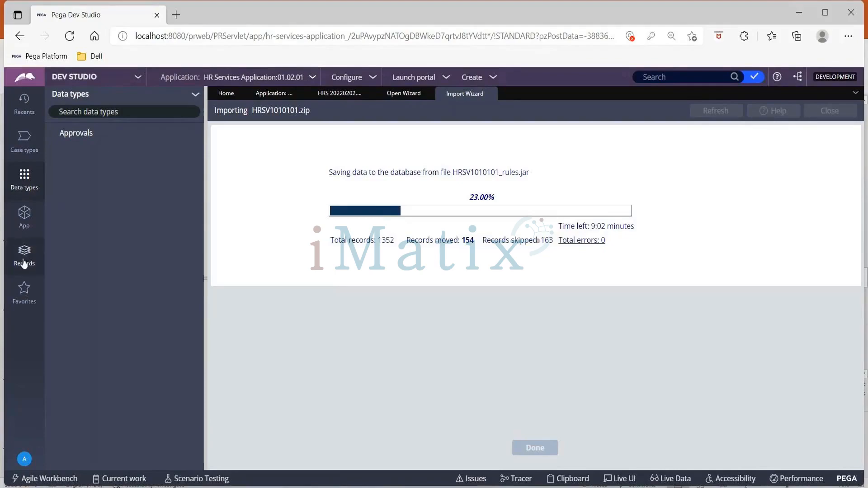
{"action": "left_click", "coordinate": [24, 264]}
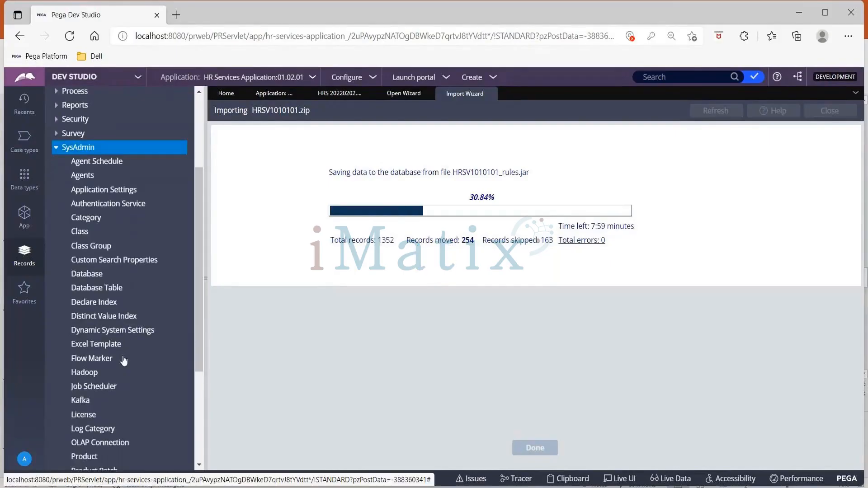
{"action": "scroll", "coordinate": [124, 361], "scroll_direction": "down", "scroll_amount": 1}
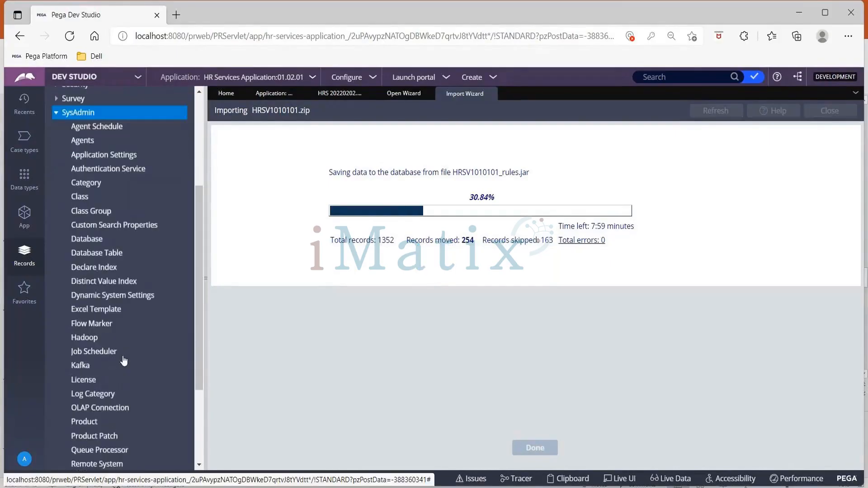
{"action": "scroll", "coordinate": [124, 361], "scroll_direction": "down", "scroll_amount": 4}
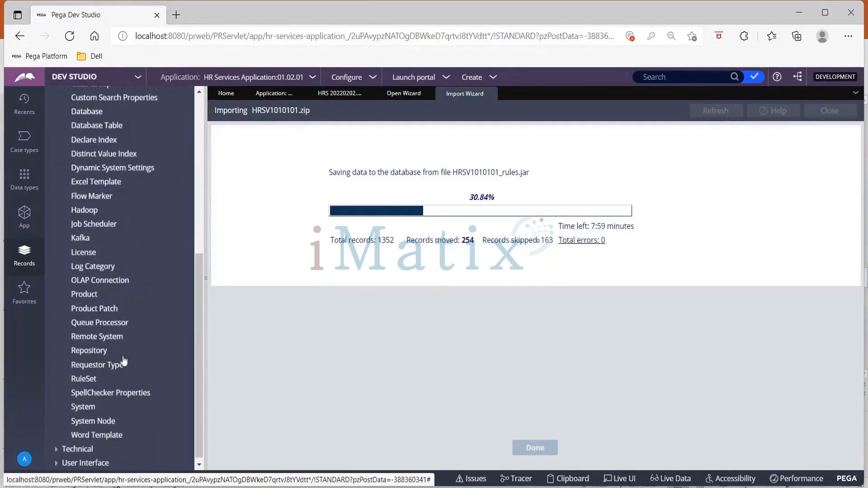
{"action": "left_click", "coordinate": [84, 295]}
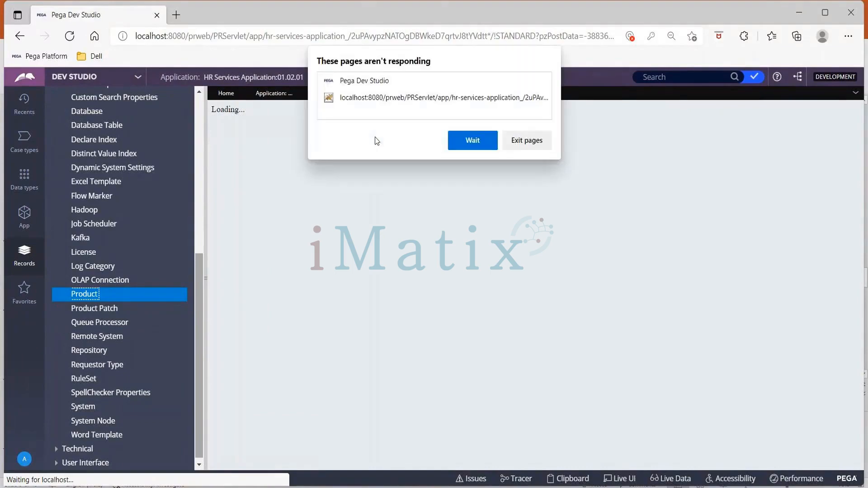
Step: Exit the unresponsive Dev Studio page and reload it
{"action": "left_click", "coordinate": [488, 143]}
{"action": "left_click", "coordinate": [488, 145]}
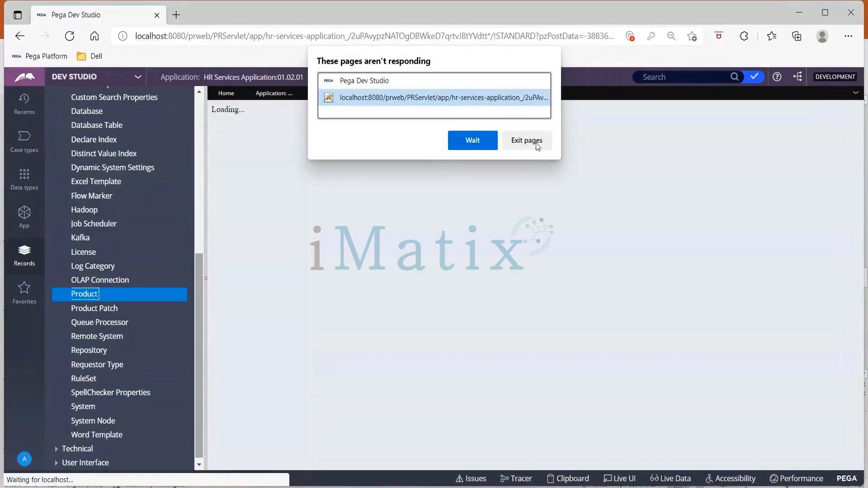
{"action": "left_click", "coordinate": [536, 143]}
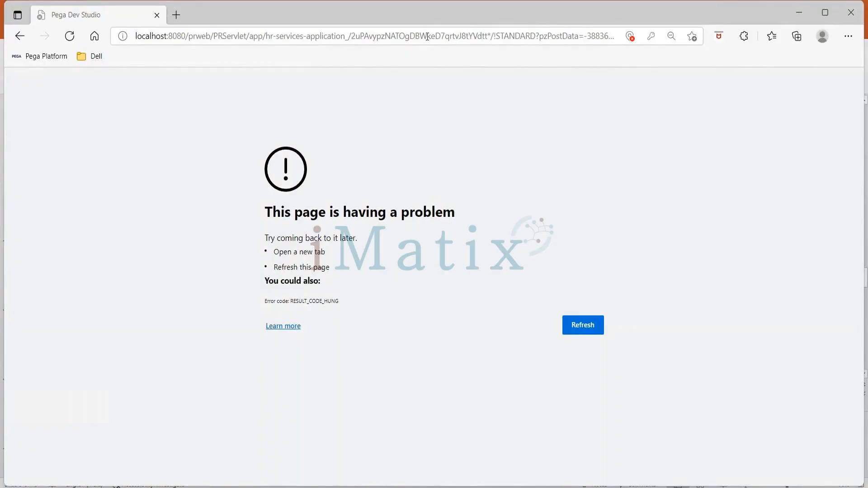
{"action": "key", "text": "F5"}
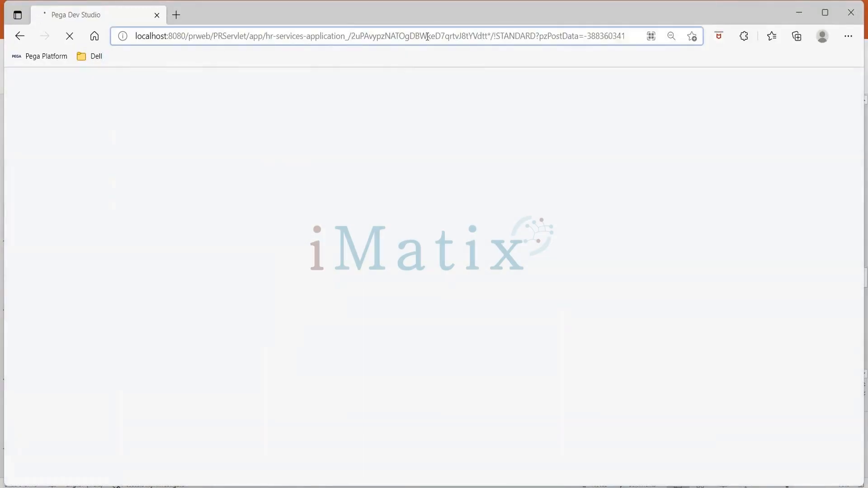